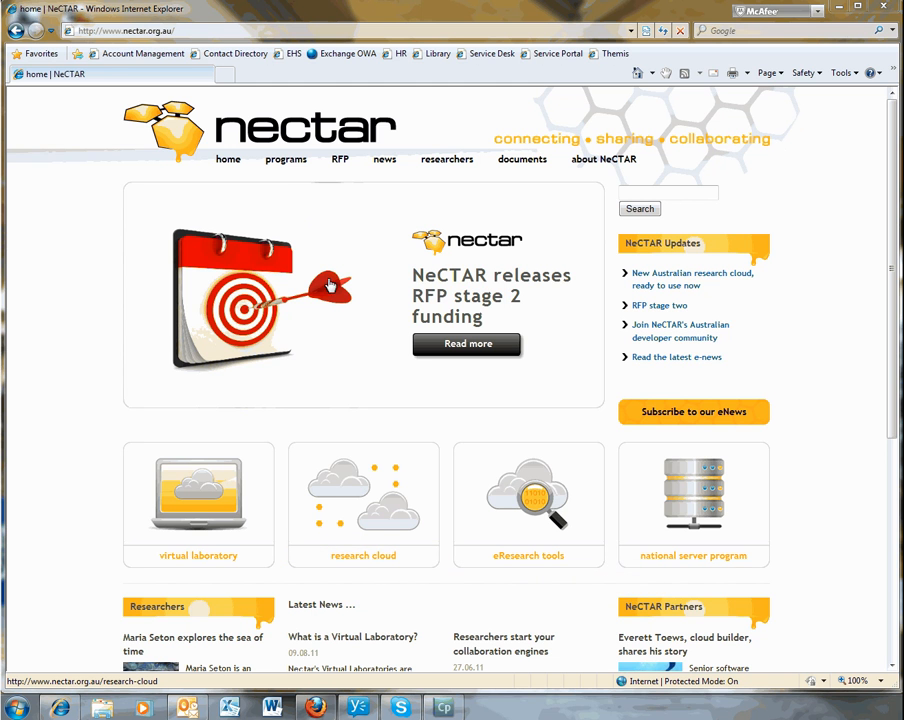
- Open the research cloud dashboard from the NeCTAR Research Cloud page and proceed to its Australian Access Federation login
click(361, 556)
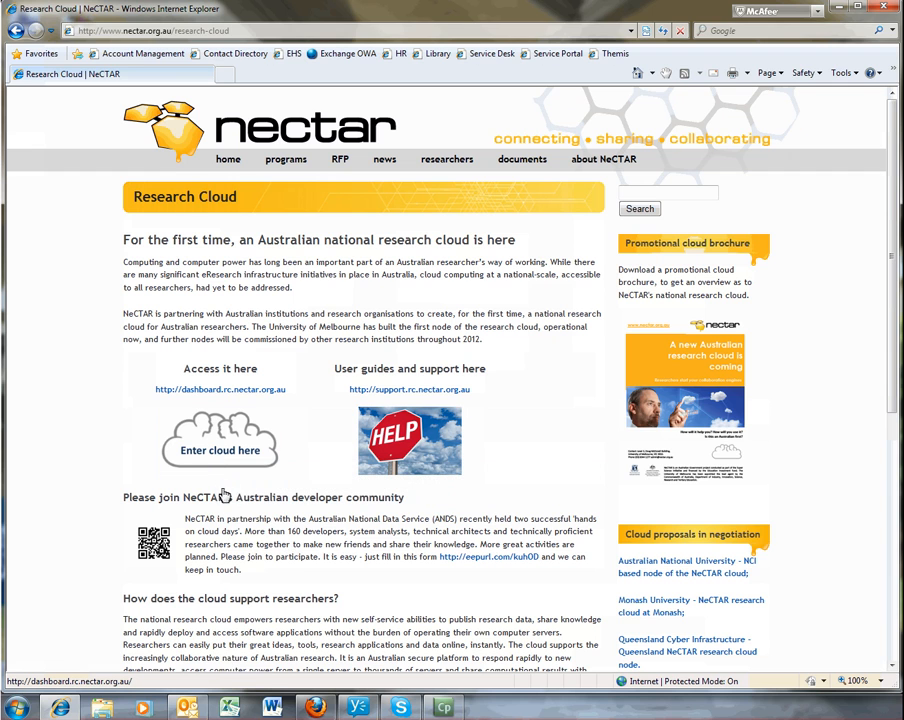
click(218, 452)
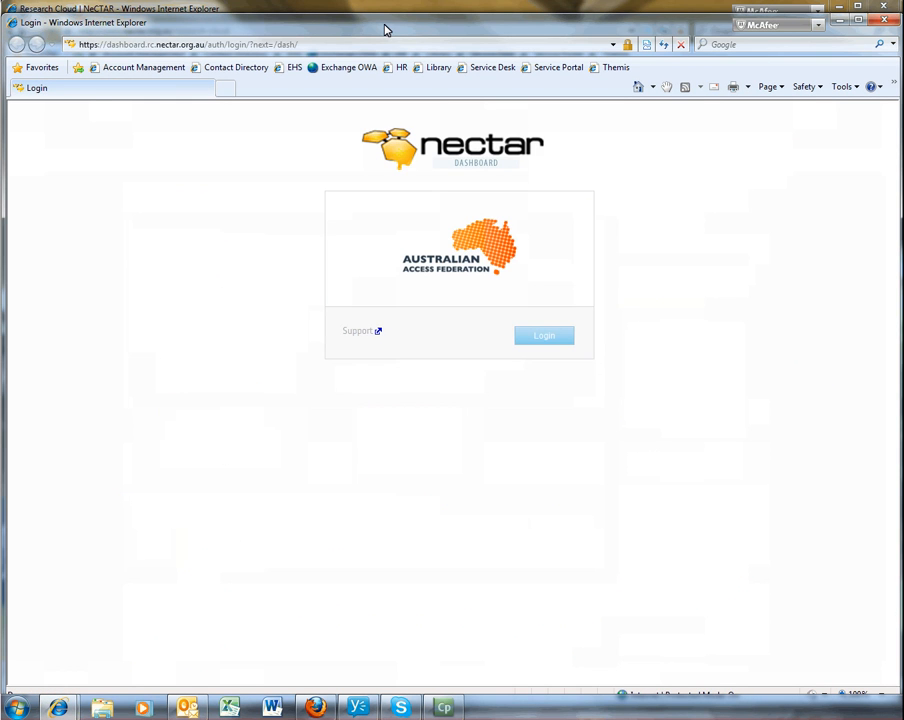
drag(383, 24, 383, 12)
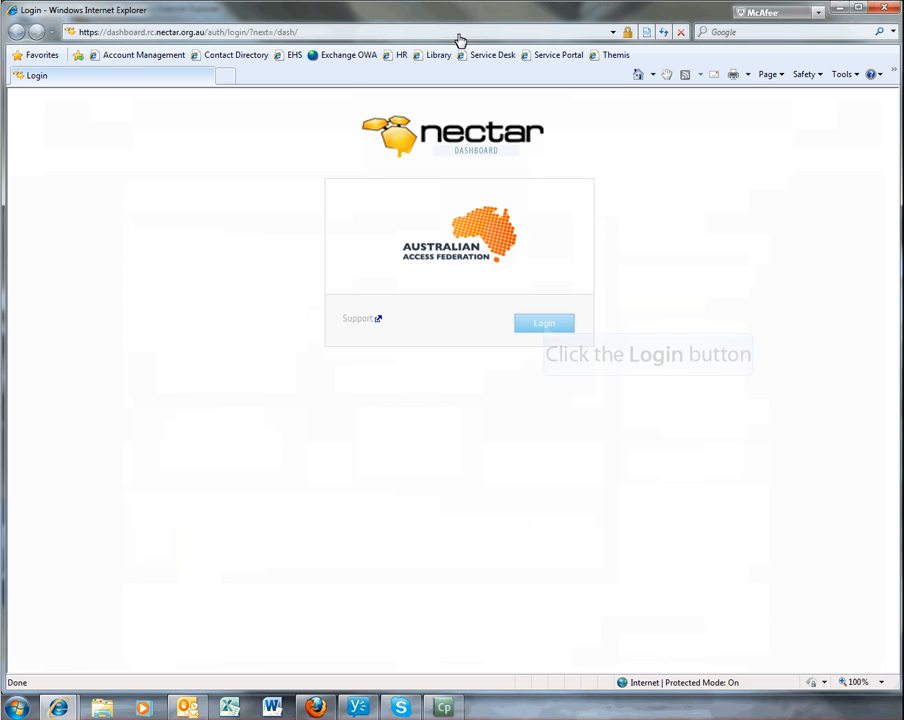
click(545, 324)
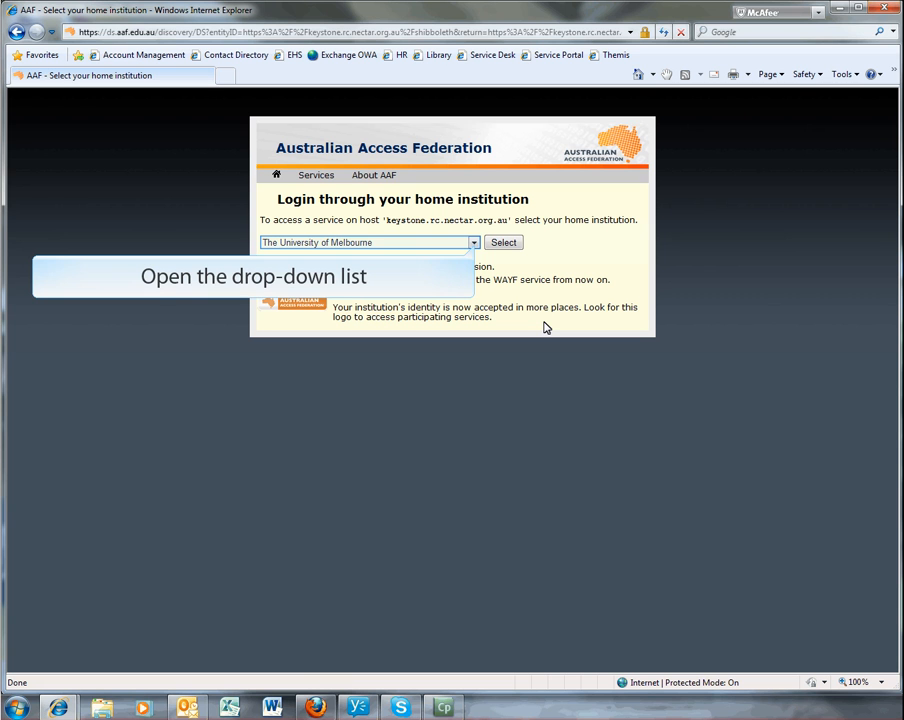
- Choose The University of Melbourne as the home institution and continue to its login page
click(474, 243)
scroll(478, 370, up, 3)
mouse_move(483, 361)
mouse_down()
mouse_move(485, 295)
mouse_move(480, 386)
mouse_up()
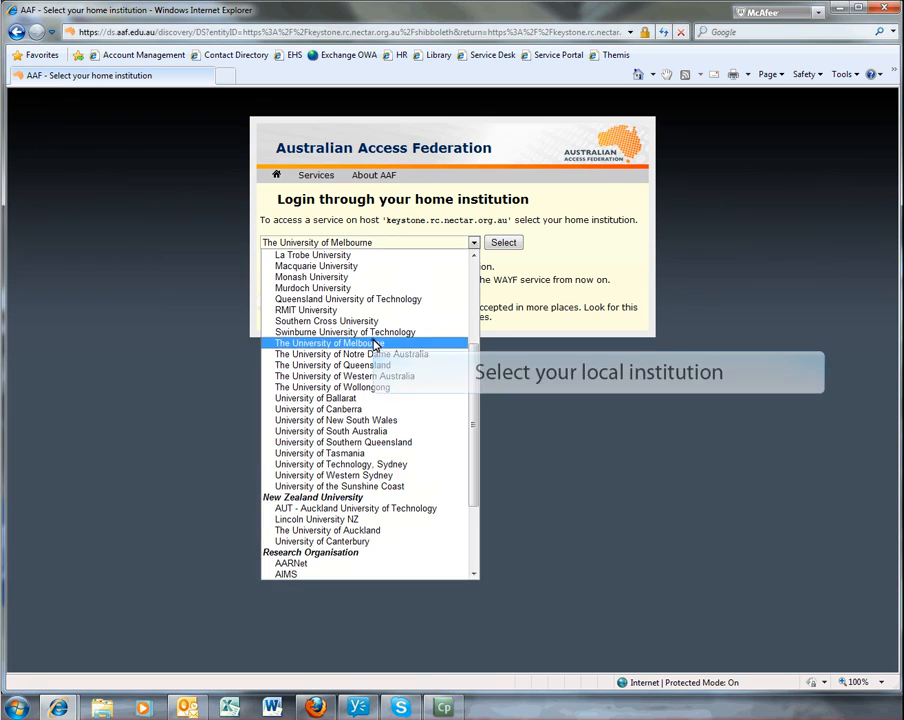
click(375, 343)
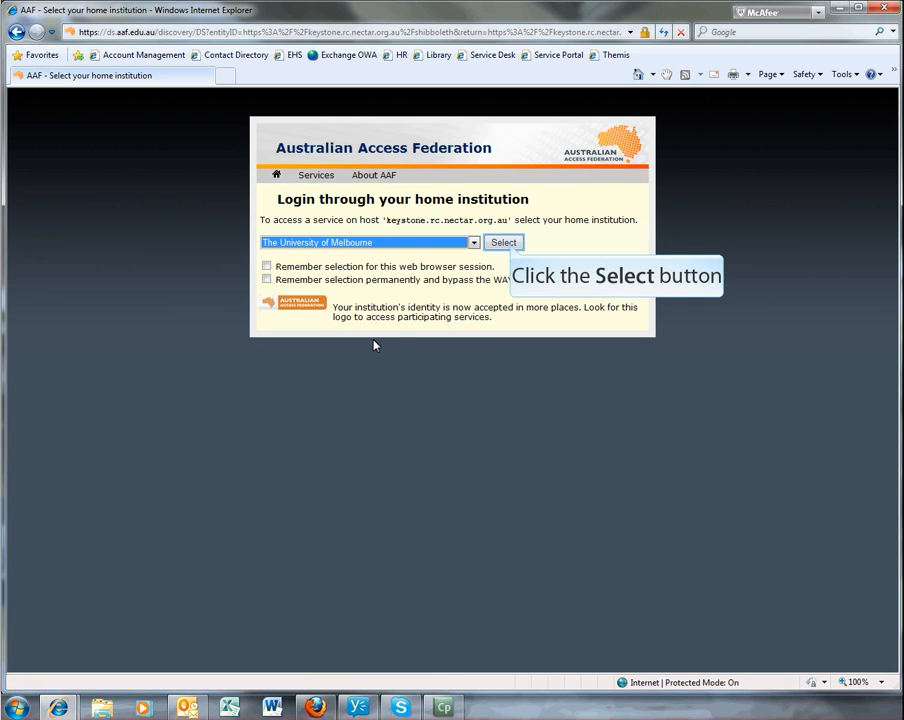
click(506, 243)
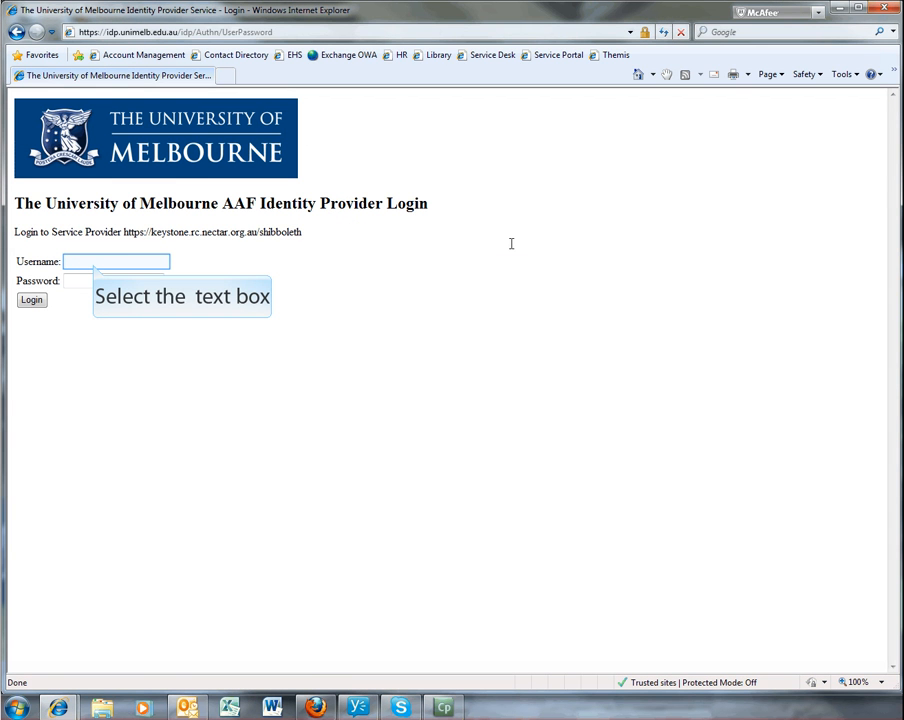
- Log in to the university identity provider with the account username and password
click(94, 264)
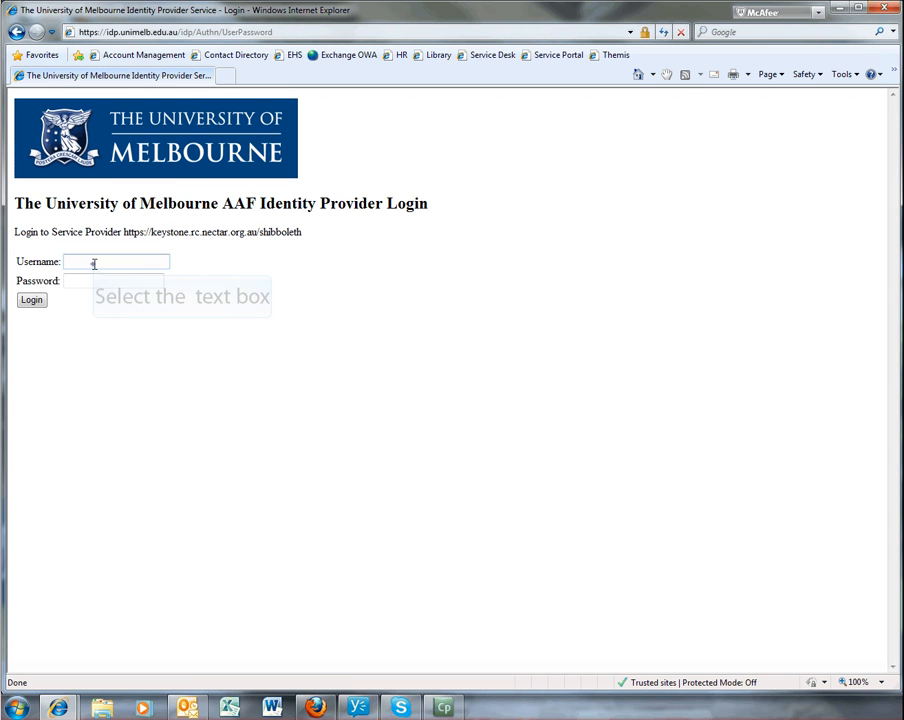
text(bmeade)
key(Tab)
text(•••••••)
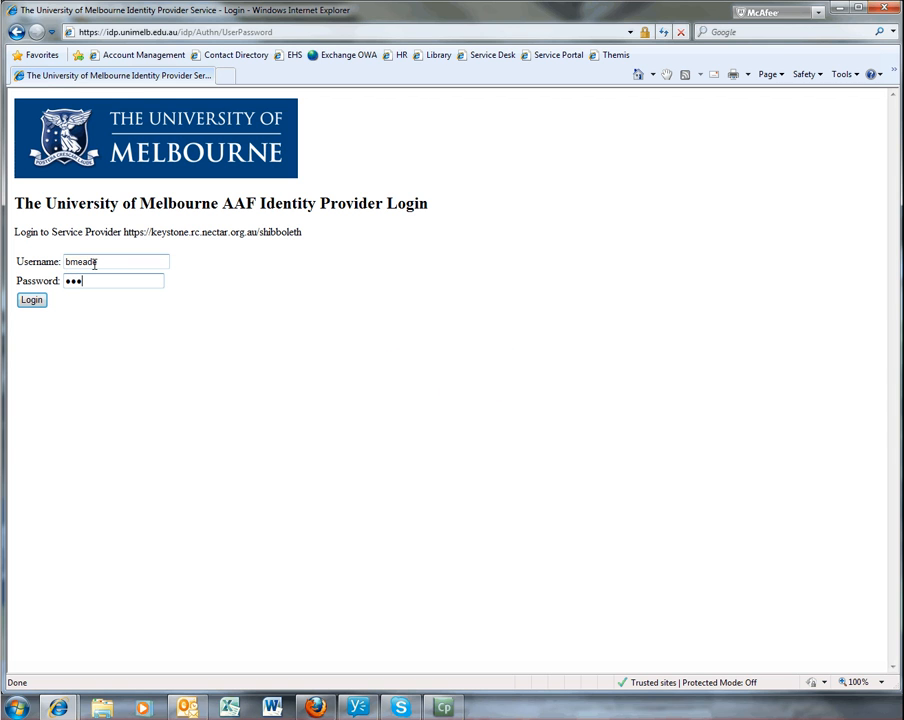
click(31, 300)
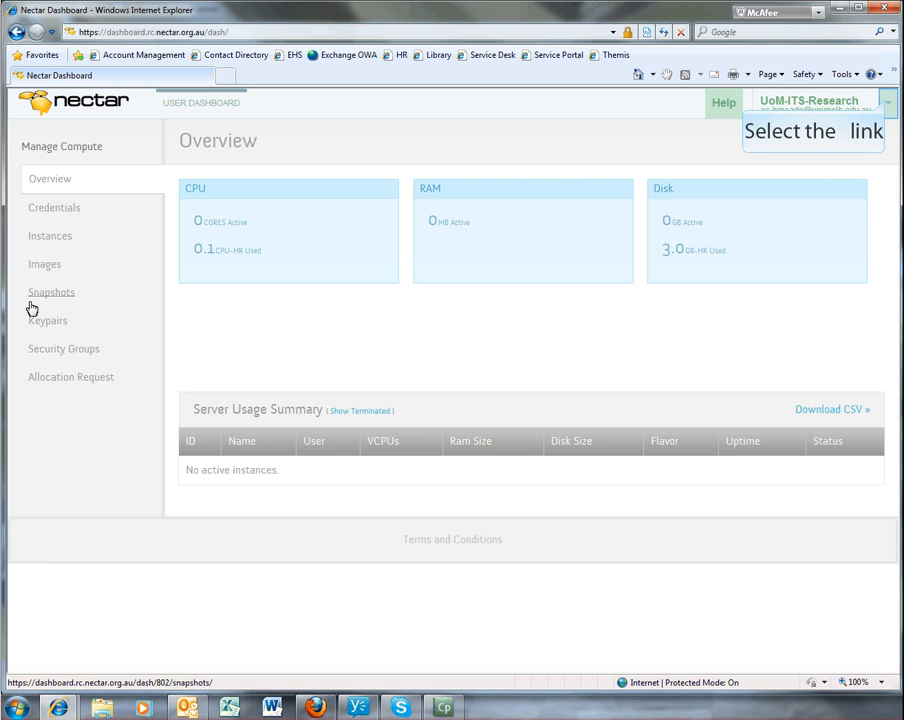
- Switch the dashboard to the tenant pt-153
click(887, 103)
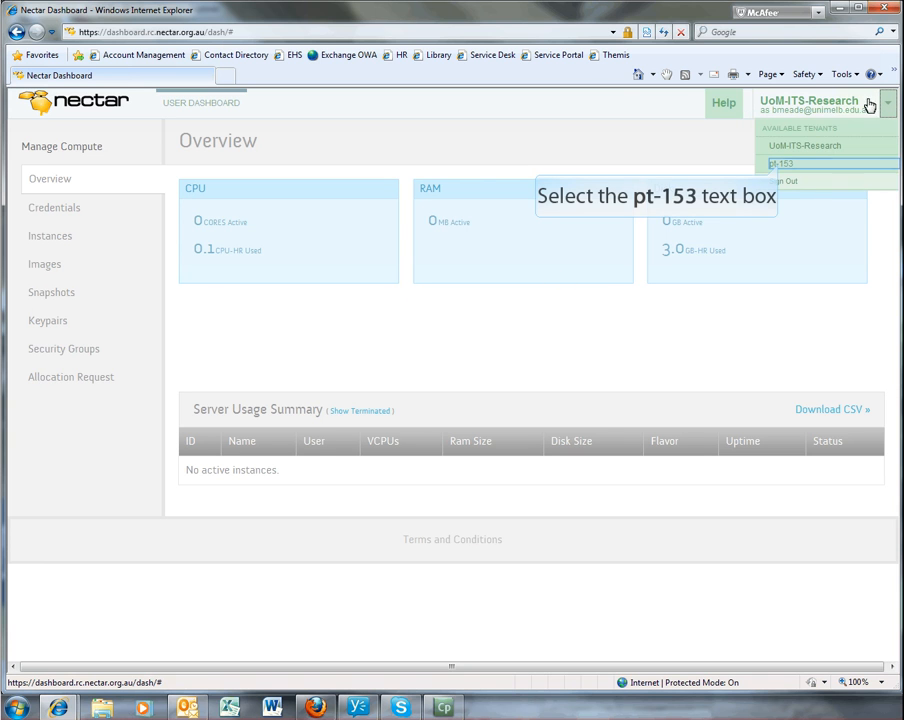
click(782, 164)
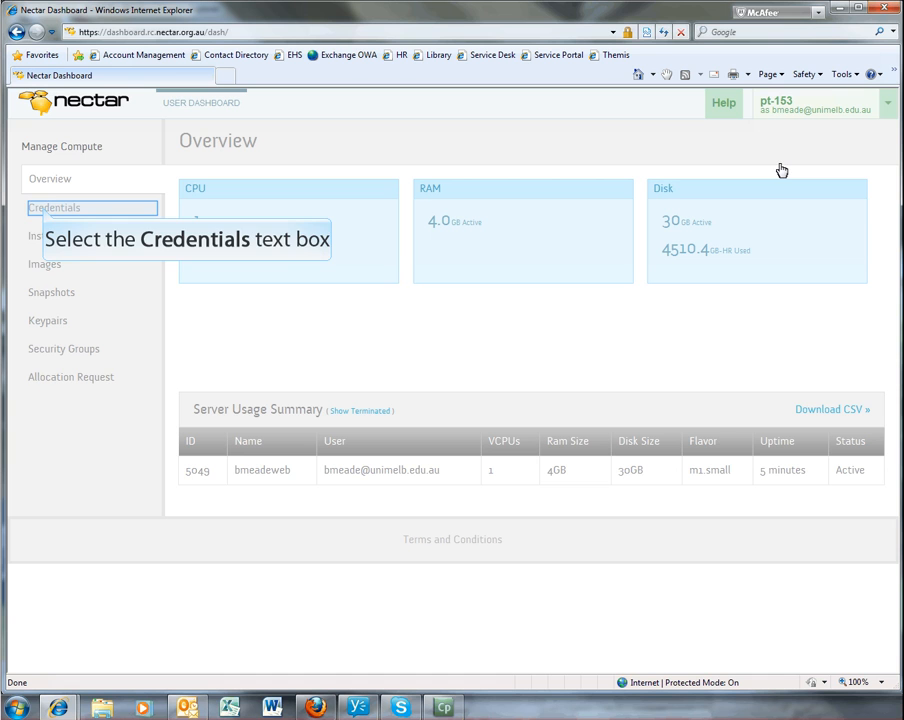
- Examine the tenant's credentials, instances, images and snapshots
click(45, 212)
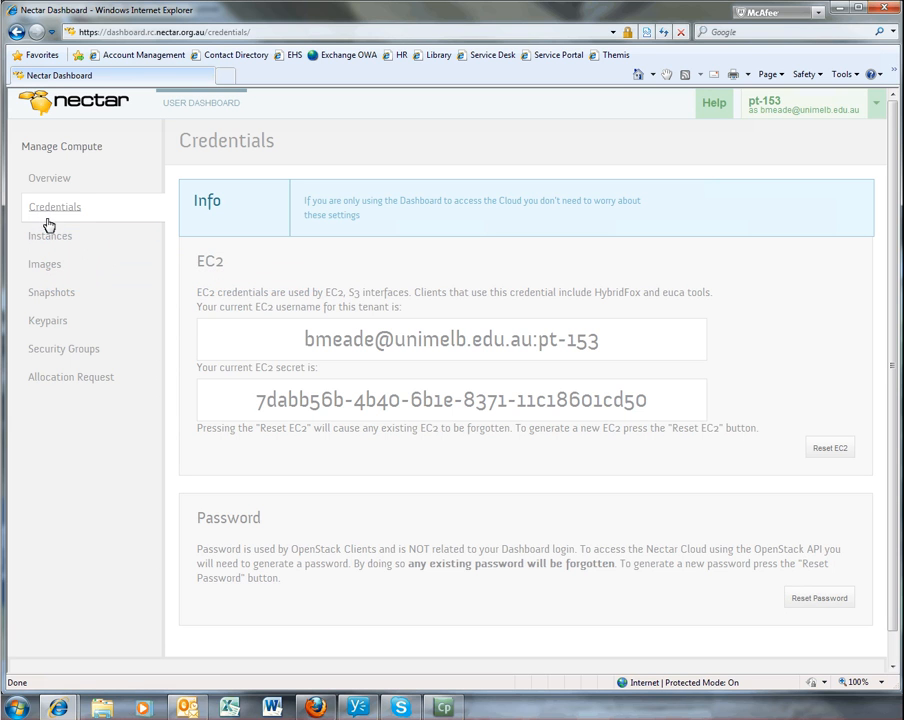
click(49, 240)
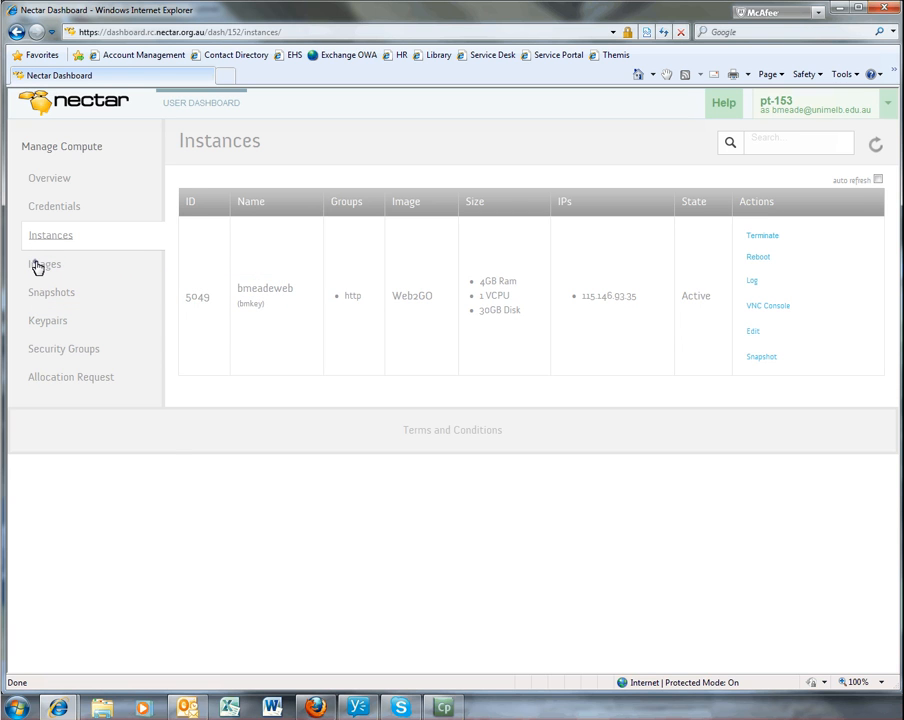
click(37, 266)
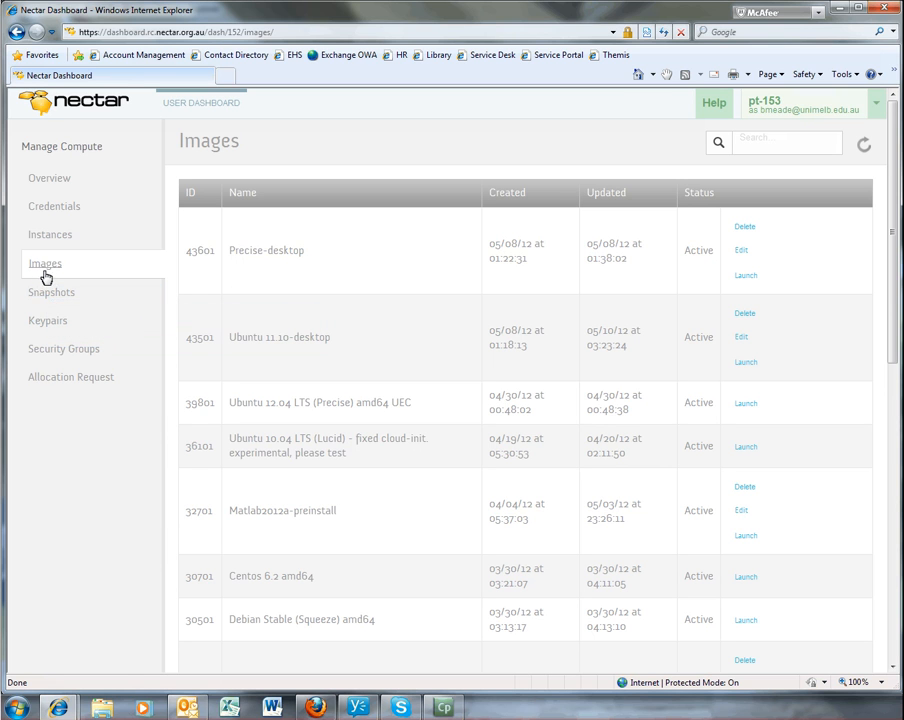
click(48, 293)
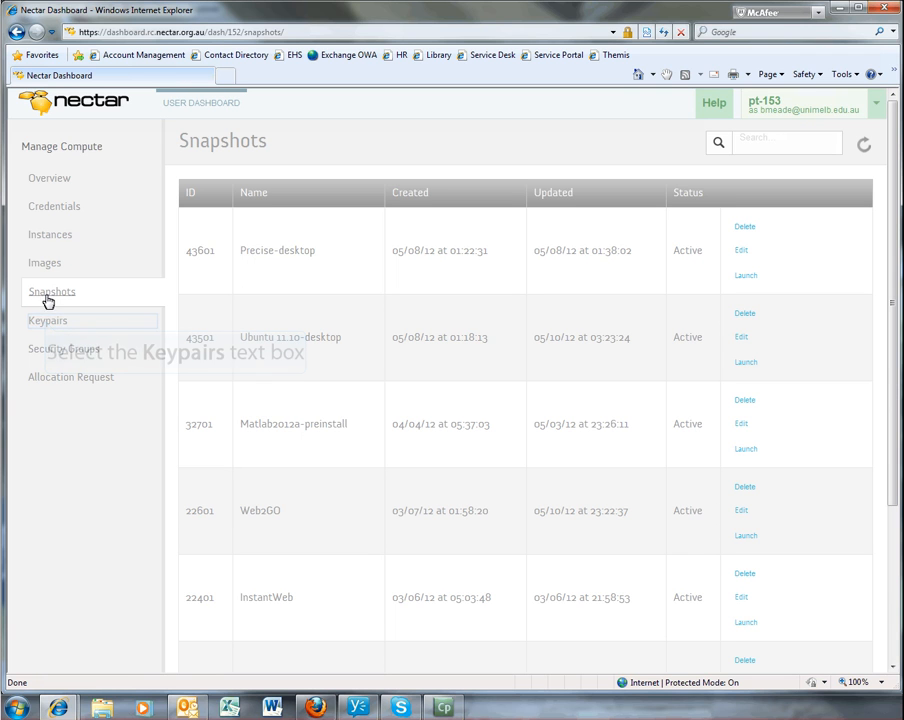
- Create a new keypair named mynewkey and save its private key file mynewkey.pem in the Documents library
click(47, 321)
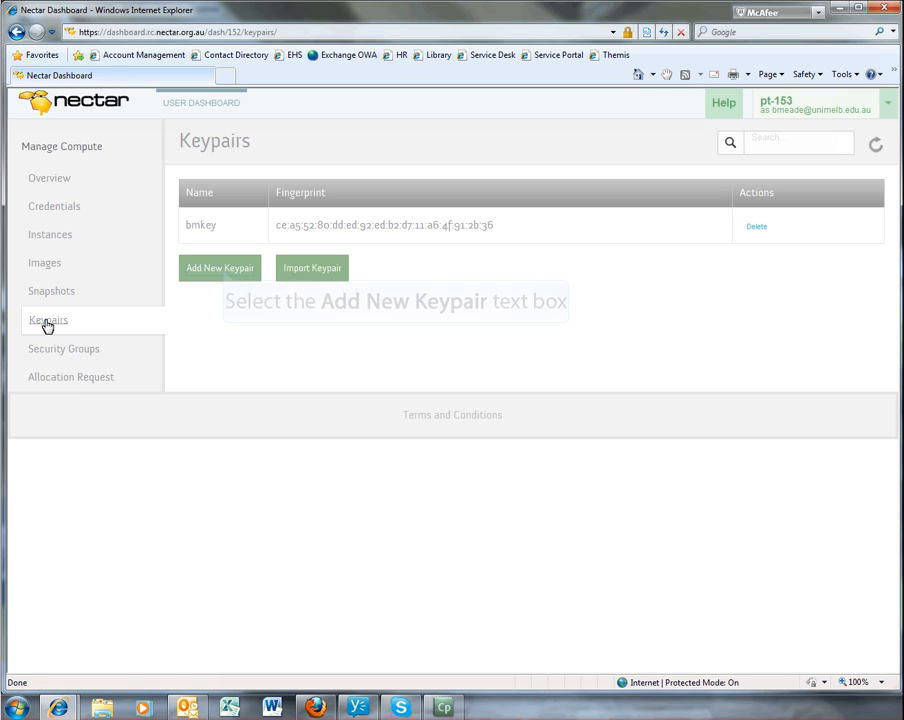
click(222, 270)
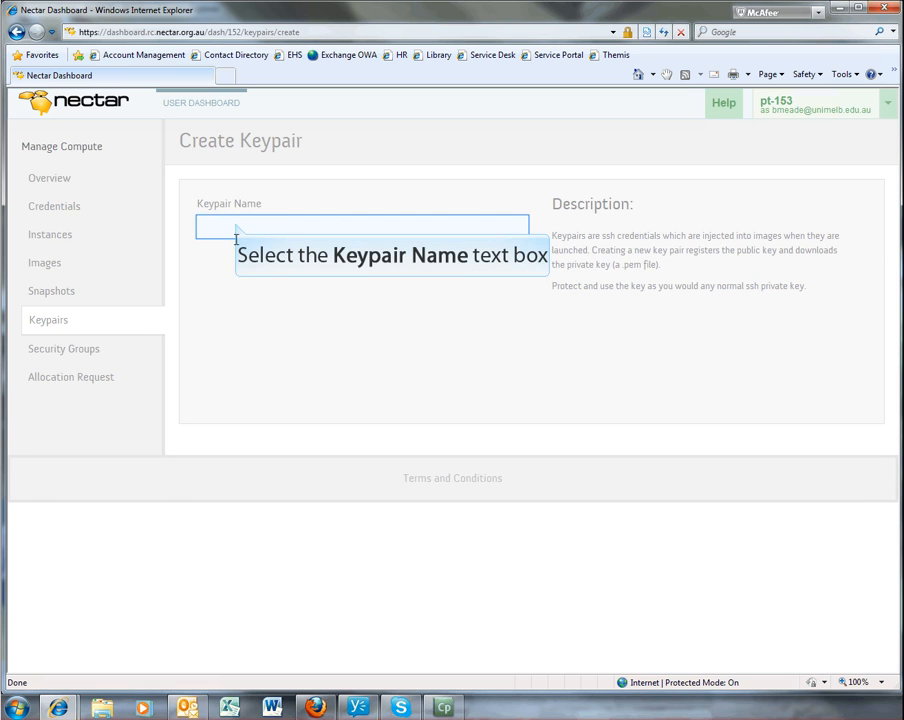
click(237, 223)
text(mynewkey)
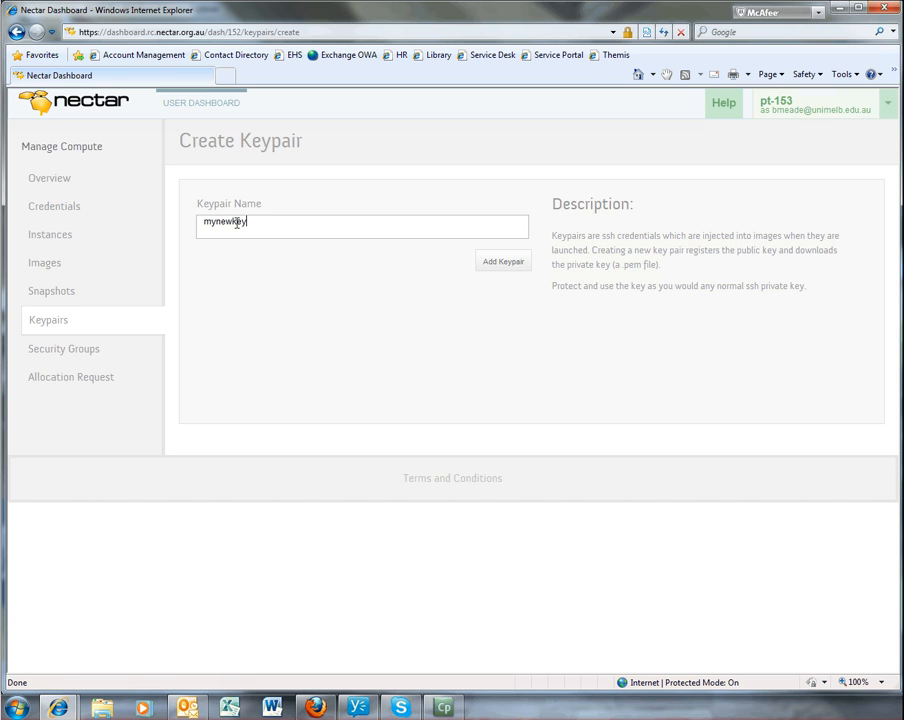
click(504, 263)
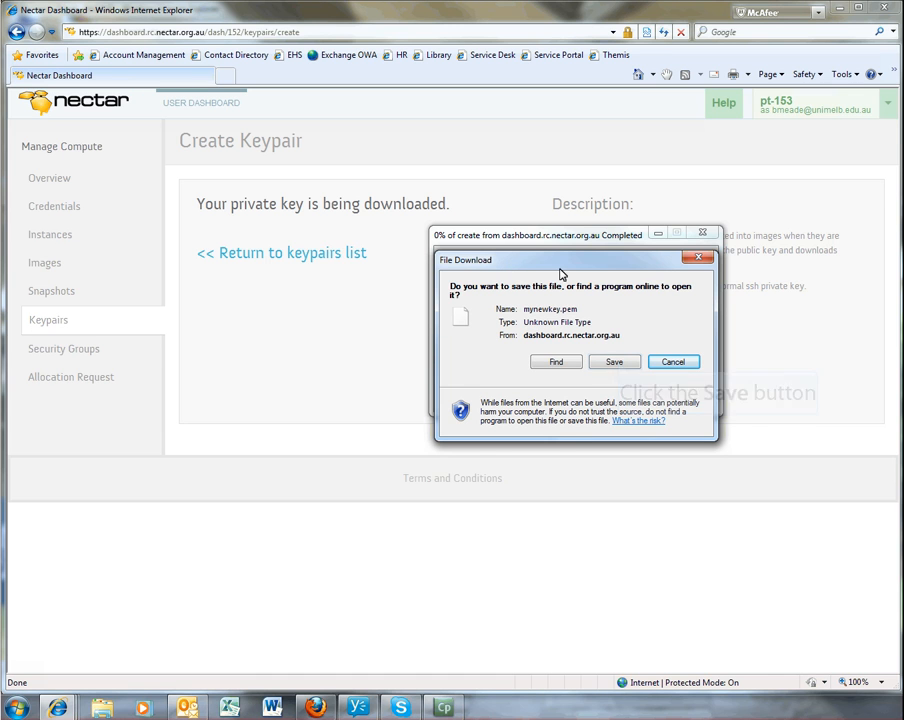
click(614, 362)
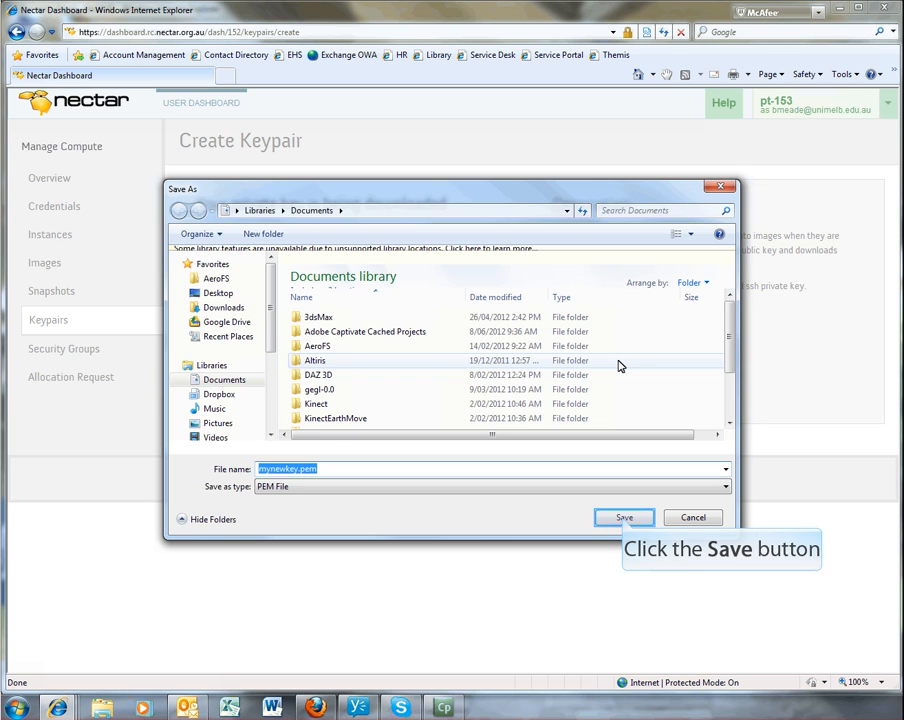
click(623, 520)
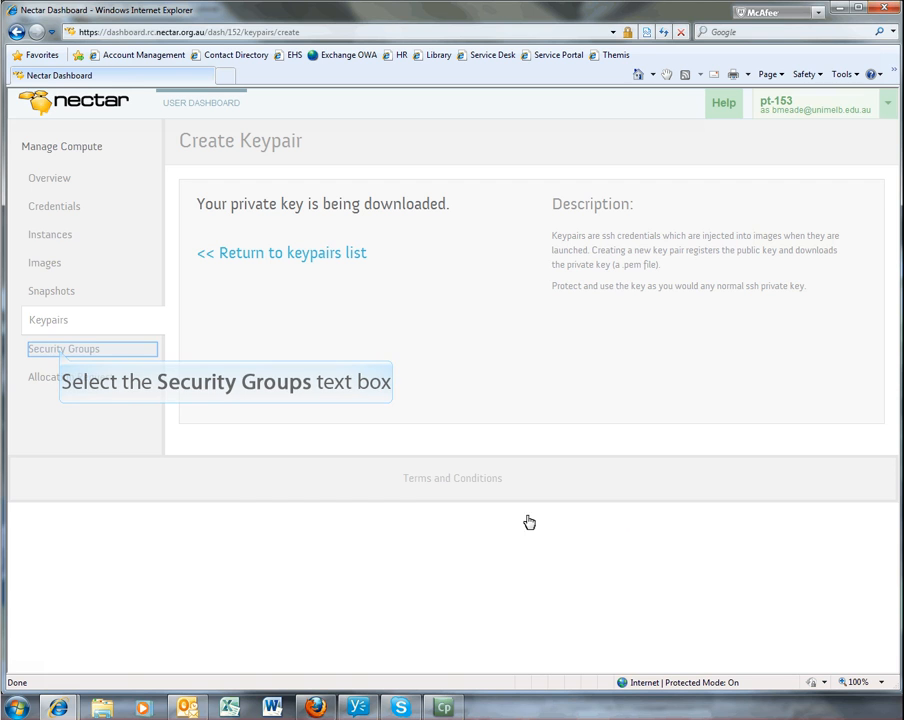
- Create a security group named BasicRules with the description "ssh, http, https"
click(61, 349)
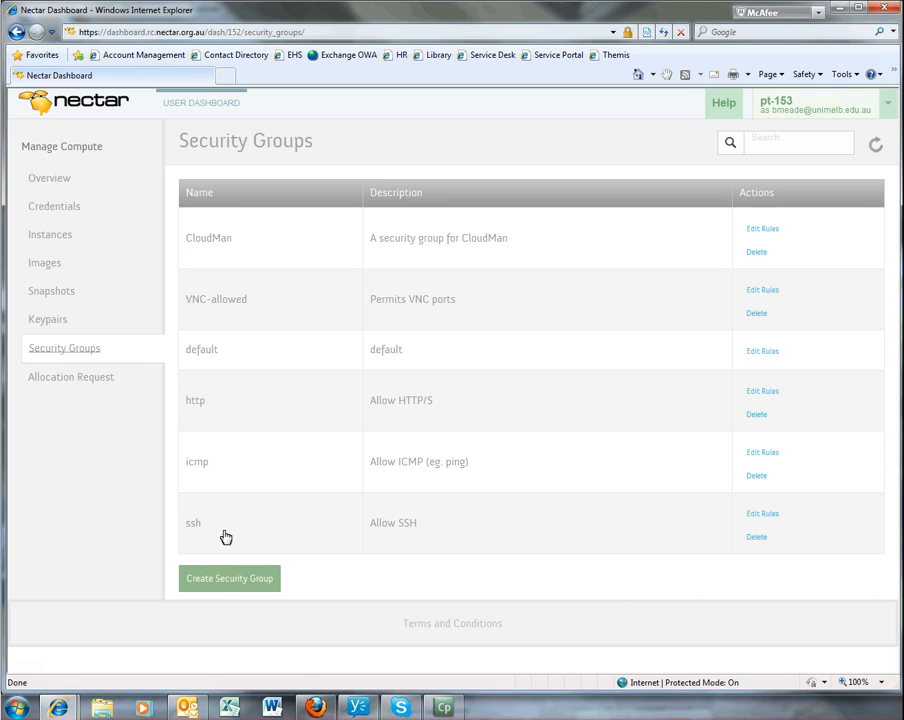
click(228, 581)
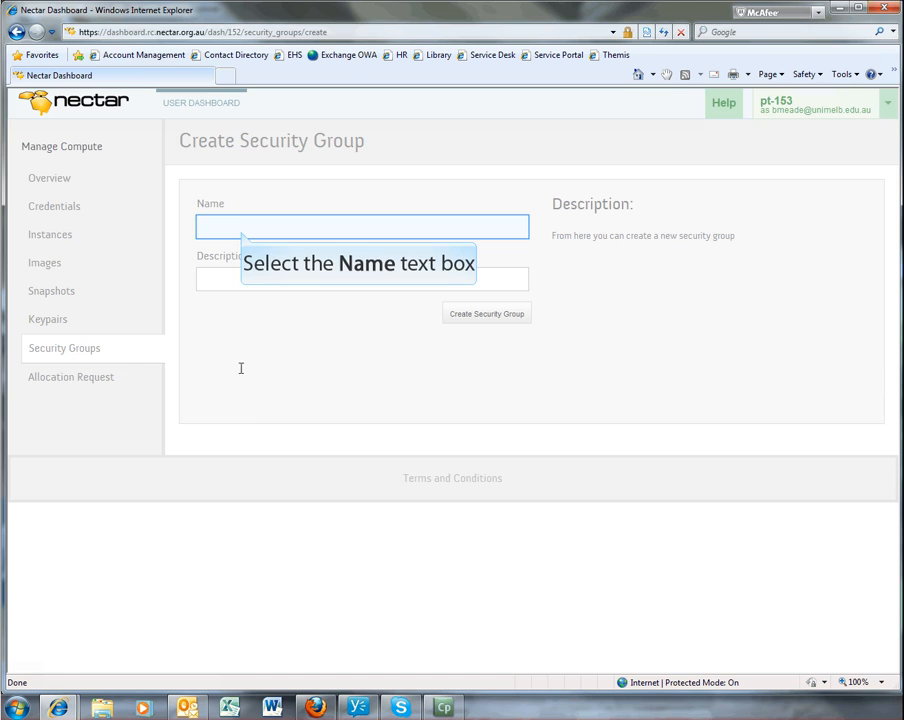
click(242, 231)
text(BasicRules)
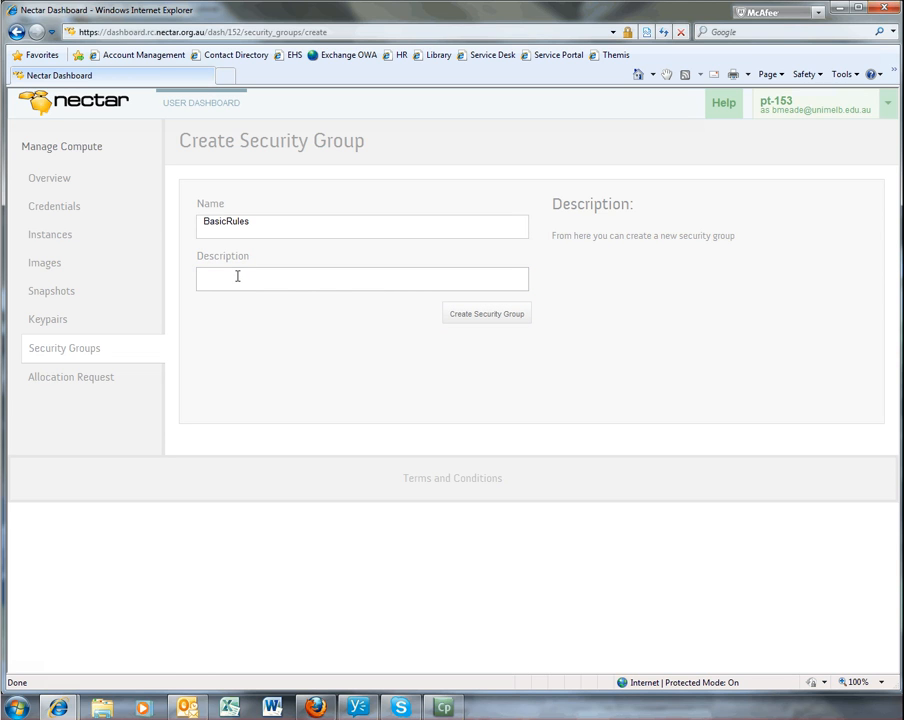
click(237, 276)
text(ssh, http, https)
click(486, 315)
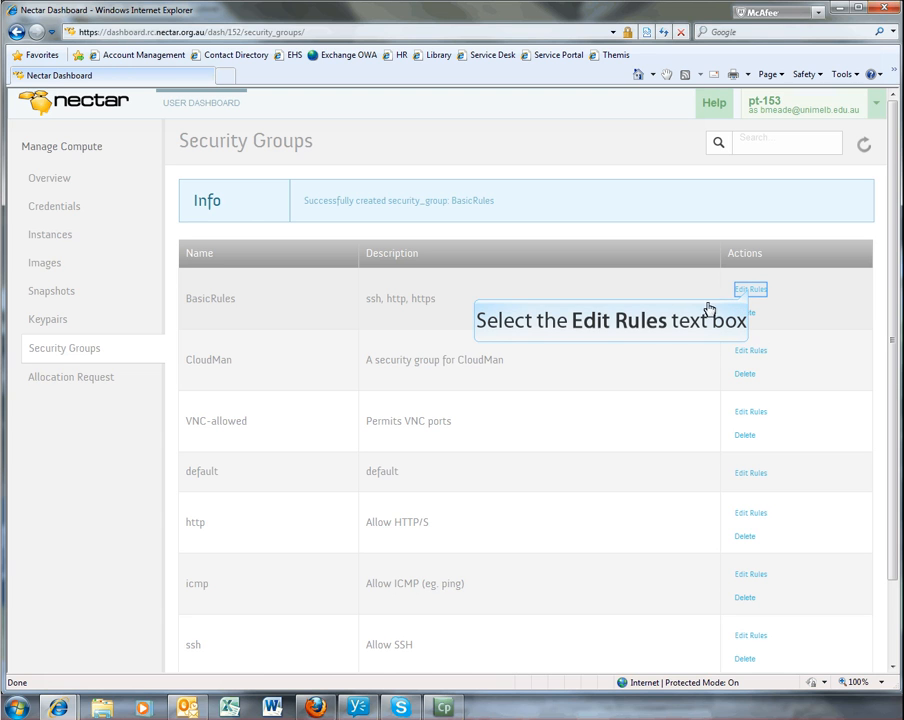
- Add a tcp rule to the BasicRules security group from port 22 to port 22 with CIDR 0.0.0.0/0
click(750, 291)
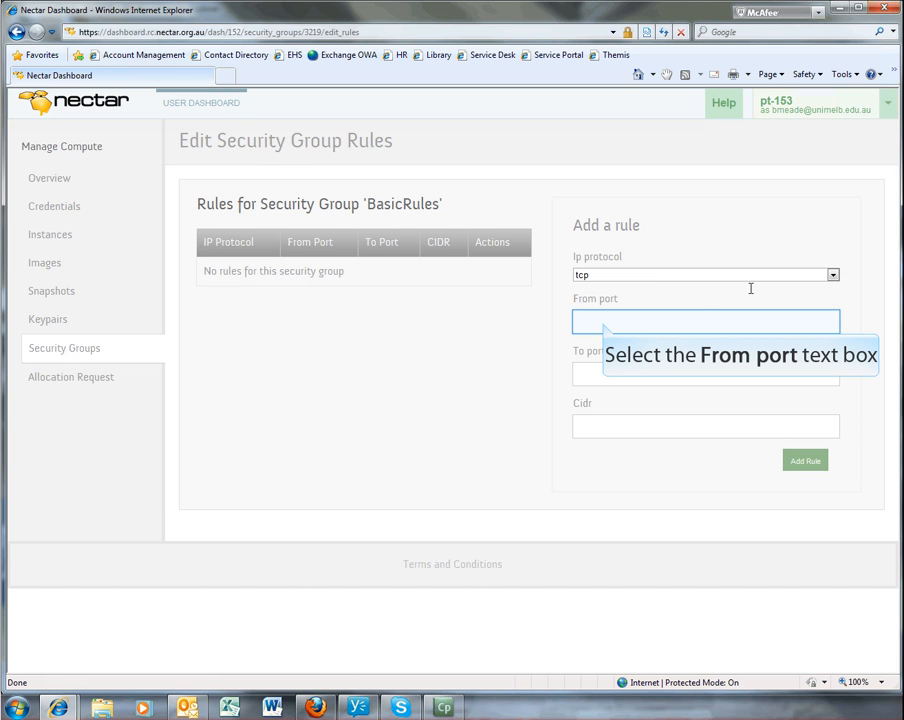
click(604, 322)
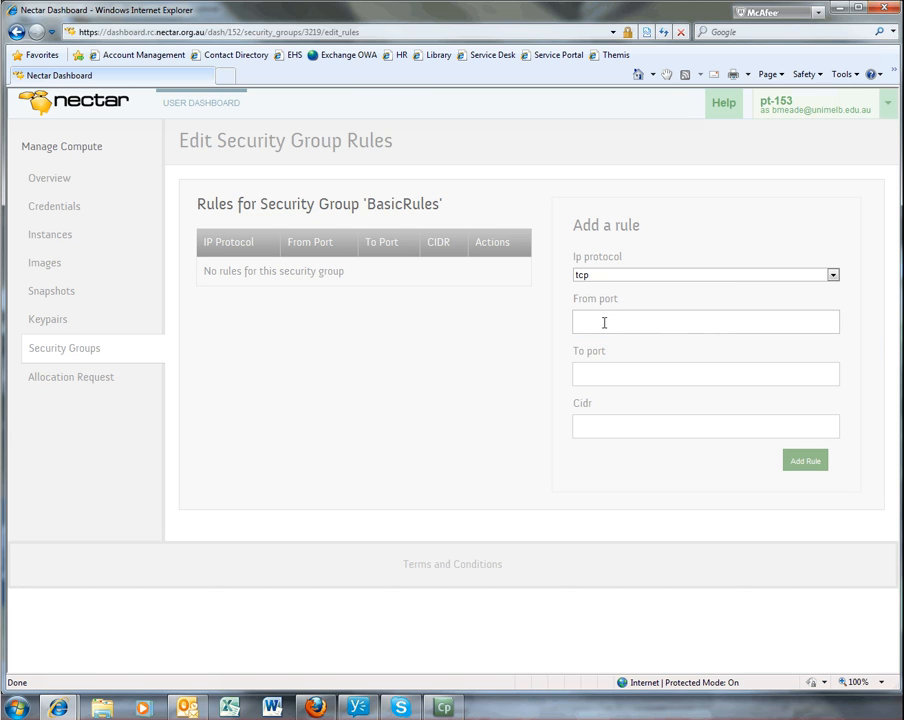
text(22)
click(598, 373)
text(22)
click(605, 432)
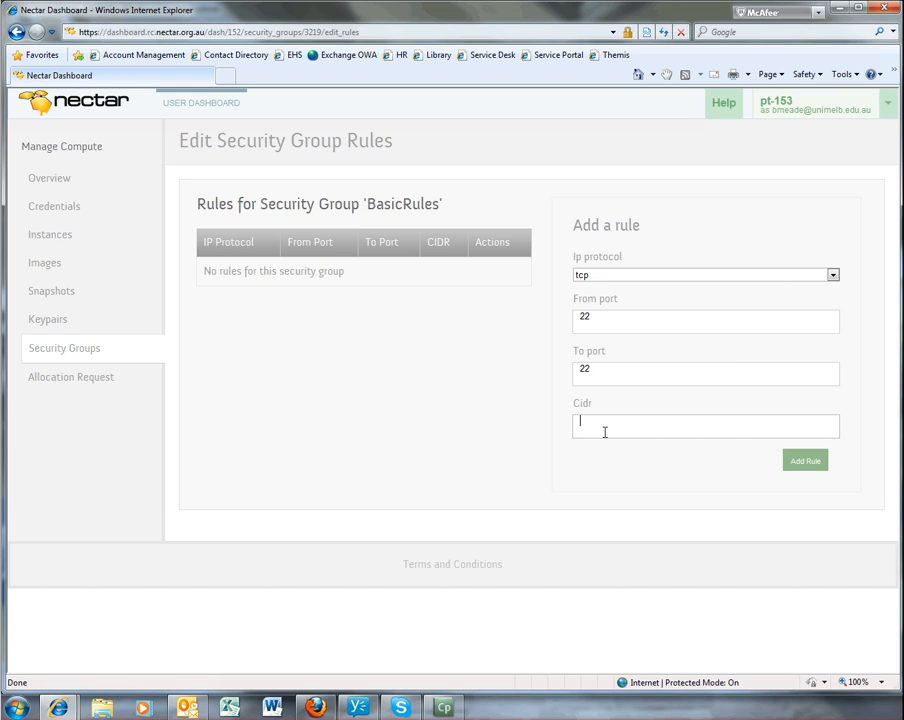
text(0.0.0.0/0)
click(806, 462)
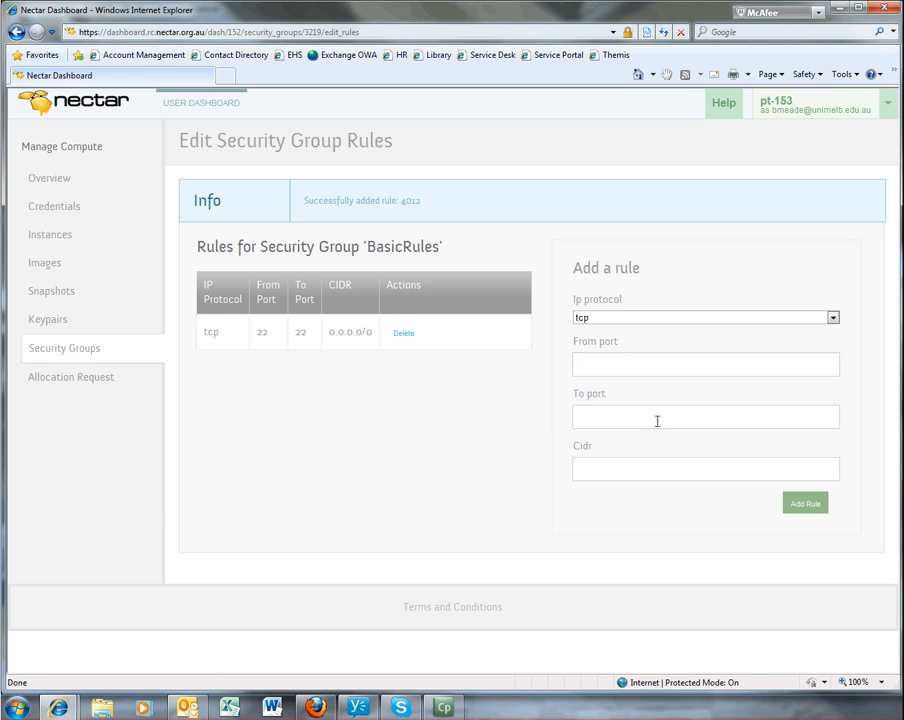
- Add a tcp rule for HTTP to BasicRules from port 80 to port 80 with CIDR 0.0.0.0/0
text(80)
click(614, 413)
text(80)
click(620, 460)
text(0.0.0.0/0)
click(798, 500)
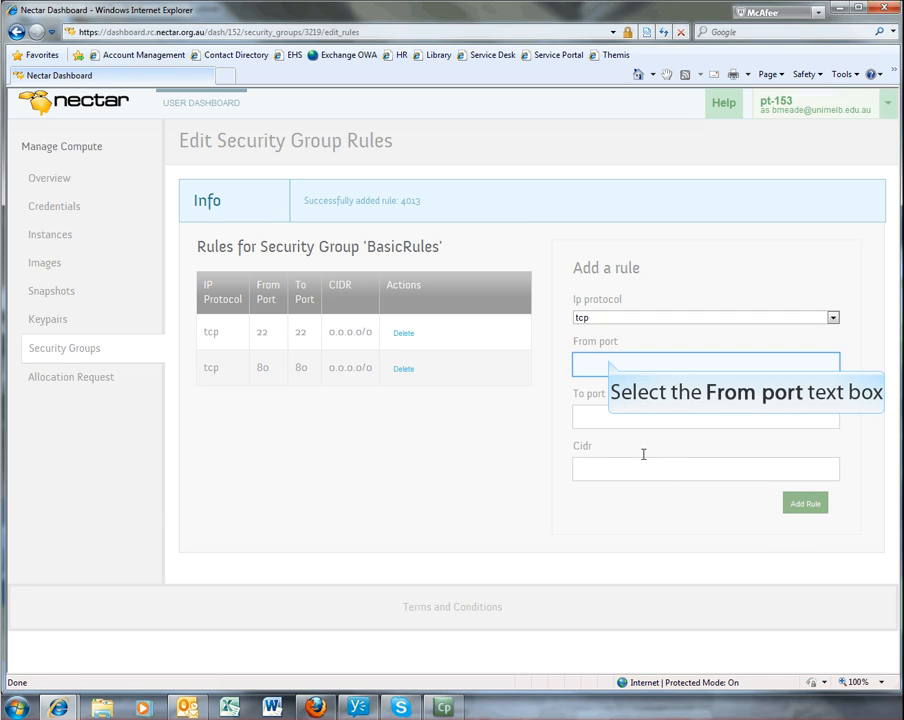
- Add a tcp rule for HTTPS to BasicRules from port 443 to port 443 with CIDR 0.0.0.0/0
click(607, 357)
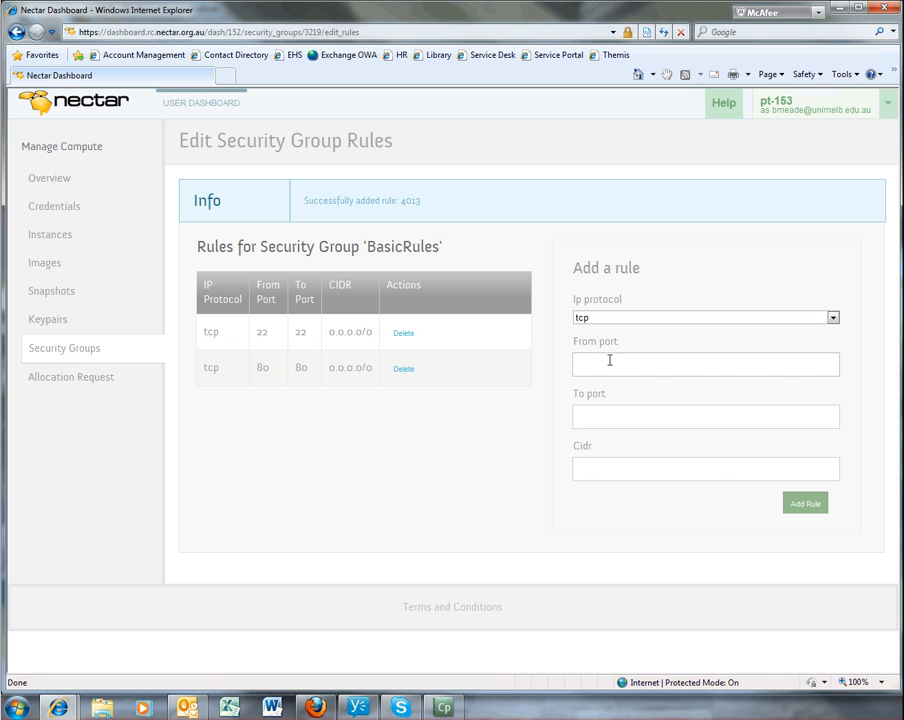
text(443)
click(606, 417)
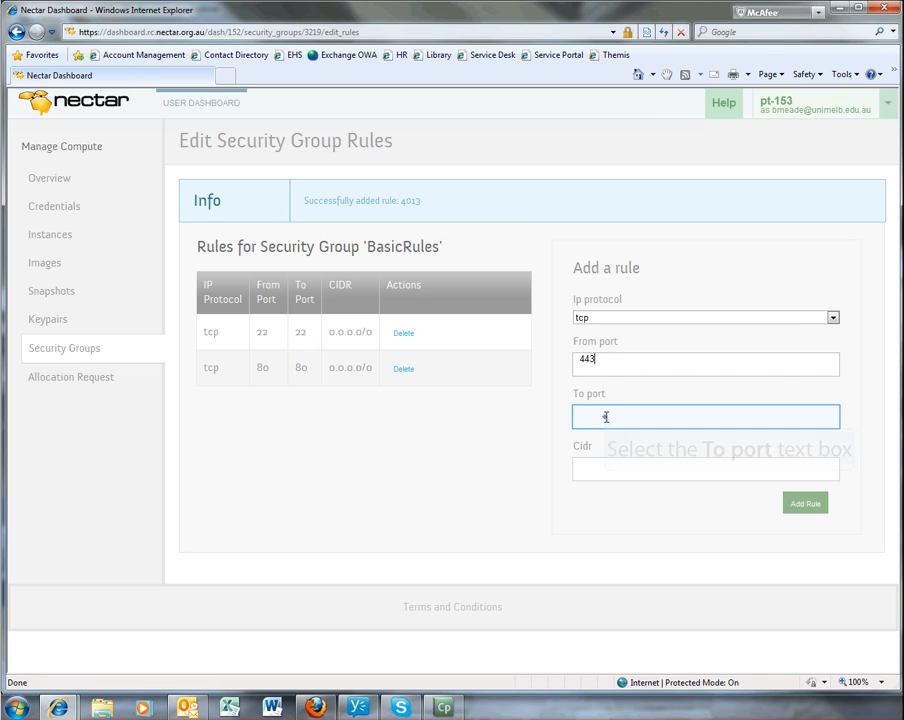
text(443)
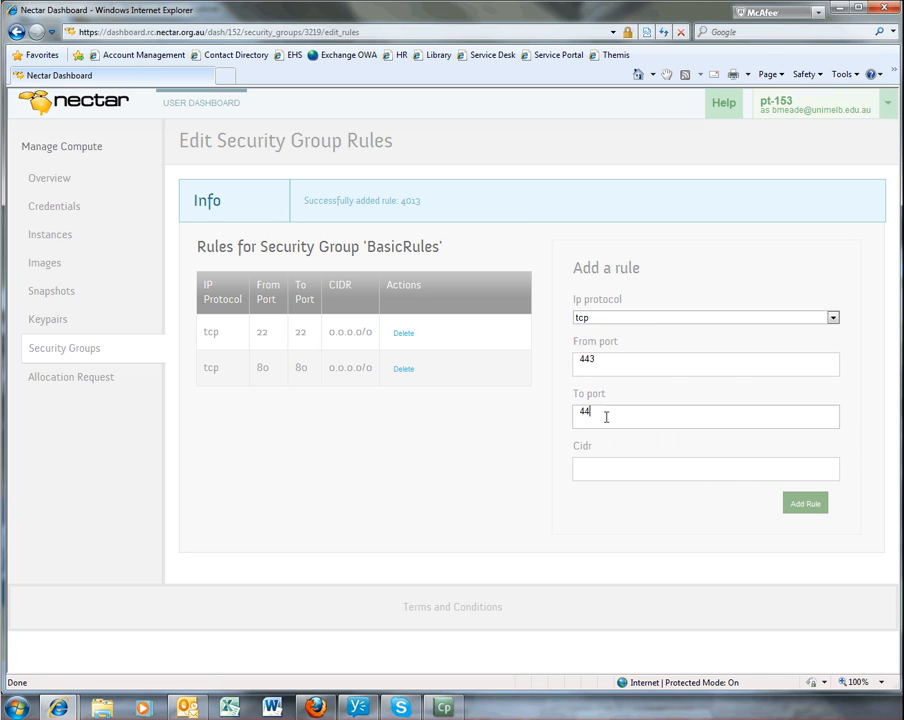
click(600, 469)
text(0.0.0.0/0)
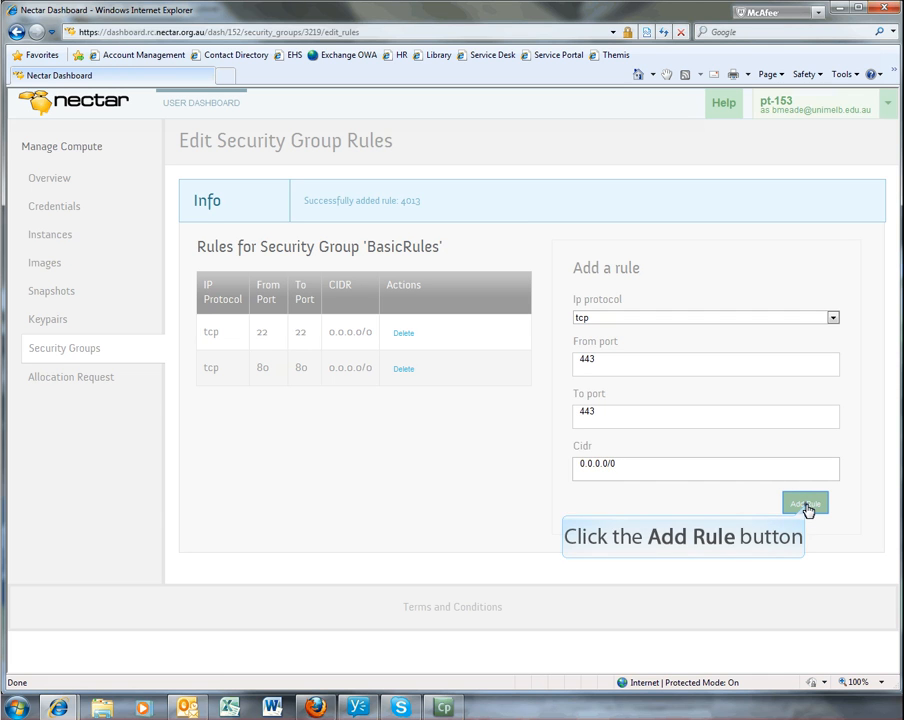
click(805, 503)
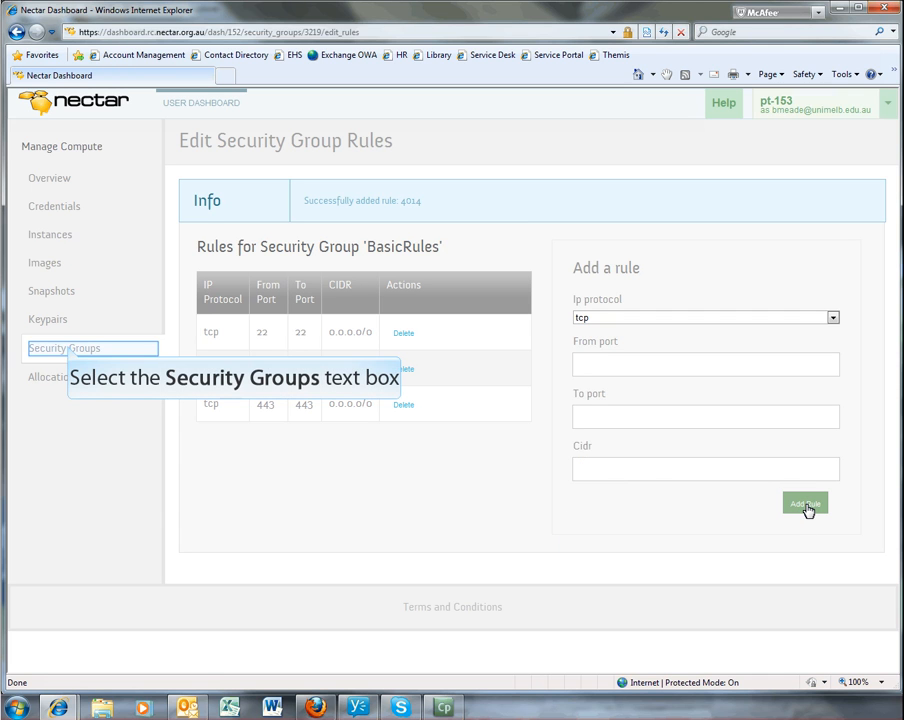
- Review the list of security groups and the allocation request form
click(69, 351)
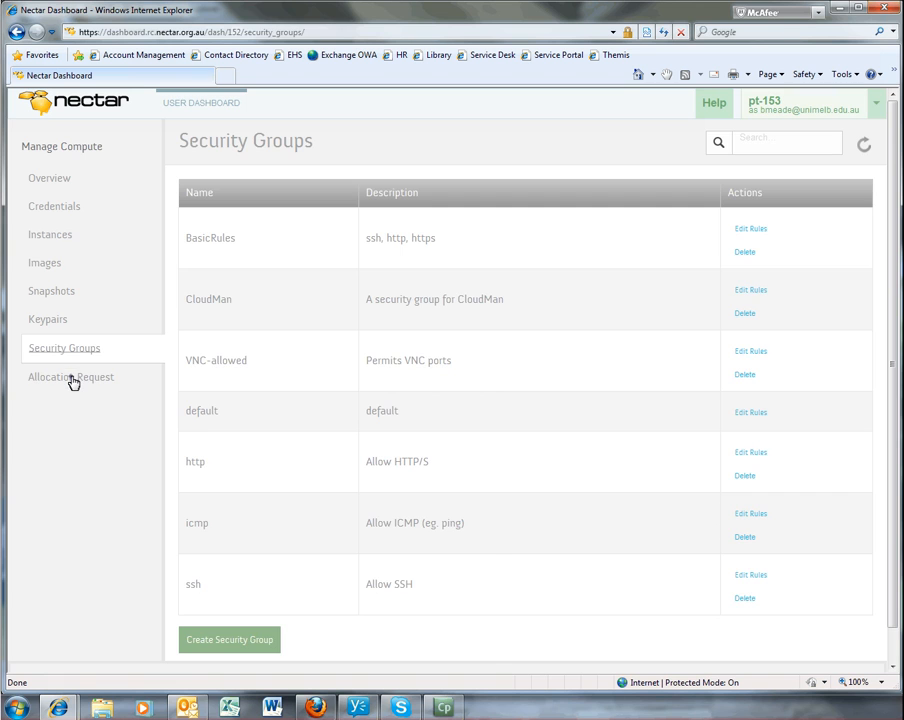
click(73, 378)
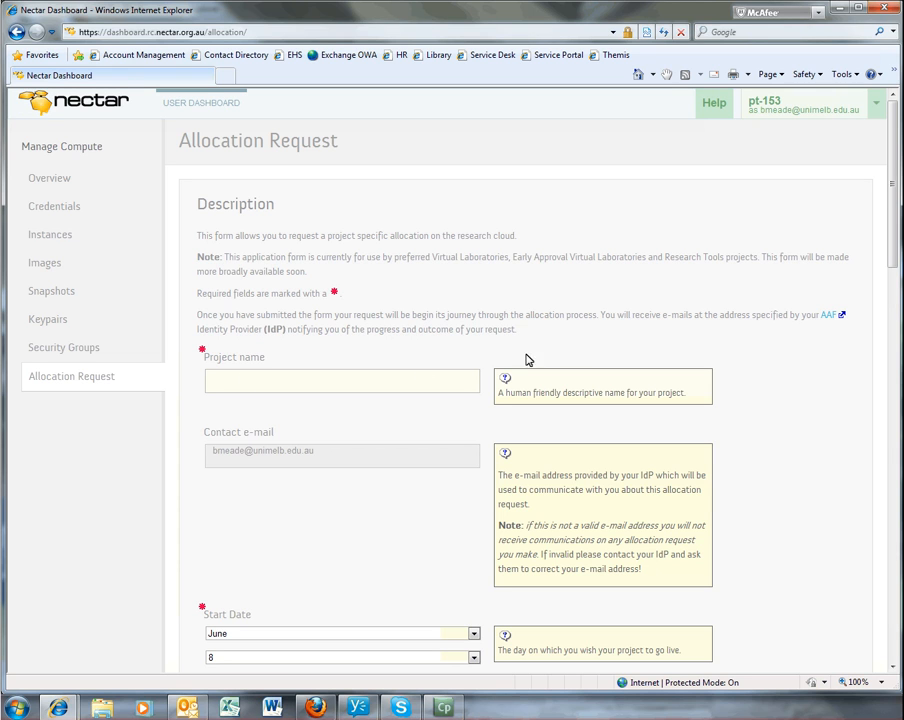
drag(893, 187, 892, 155)
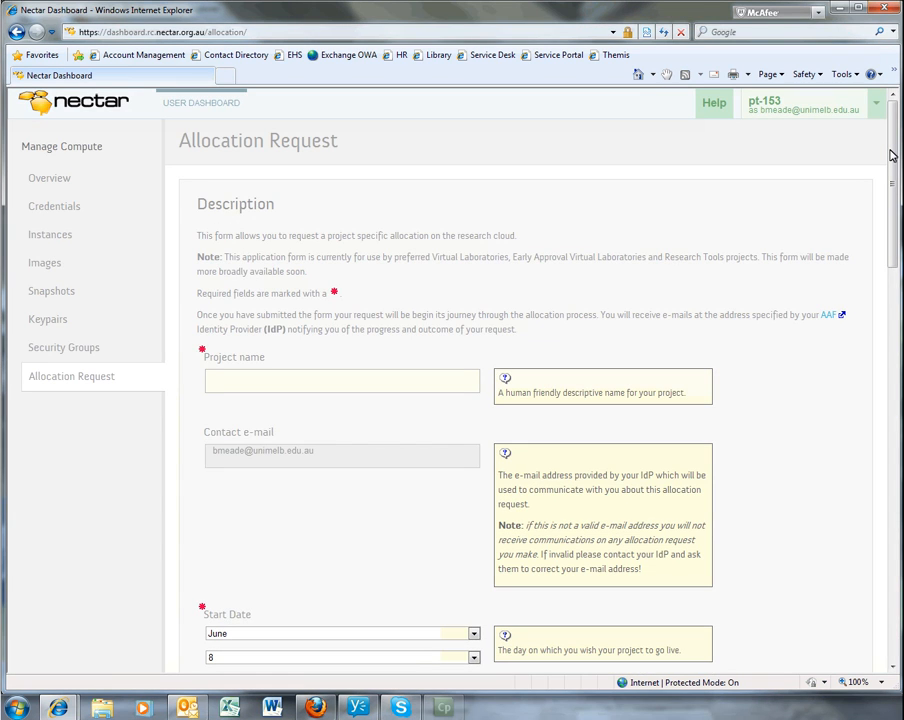